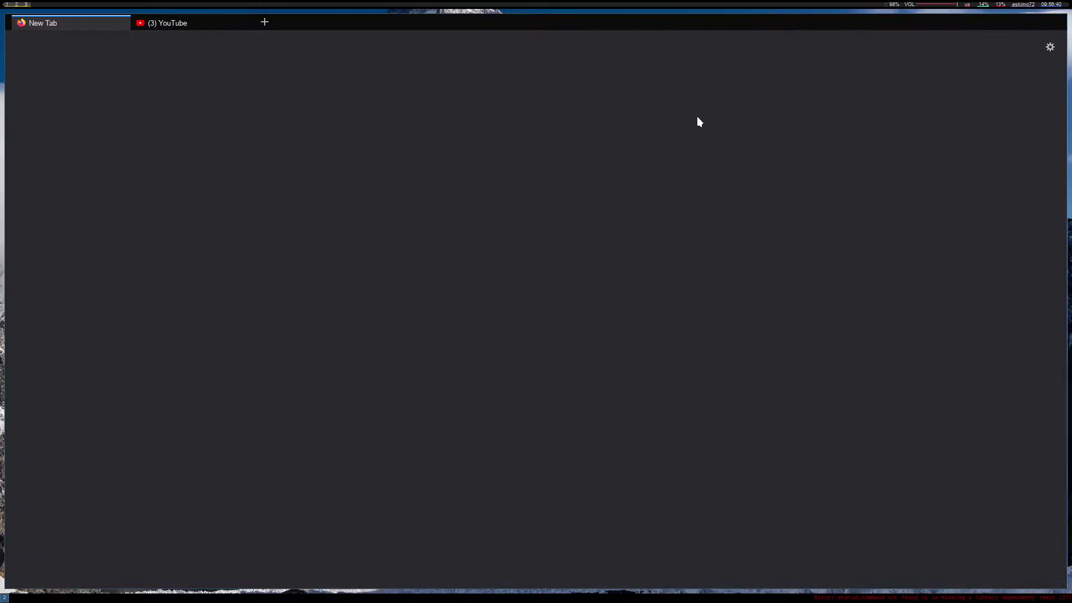
Step: Leave Firefox and return to it, then open a terminal tiled beside the browser
key(super+shift+q)
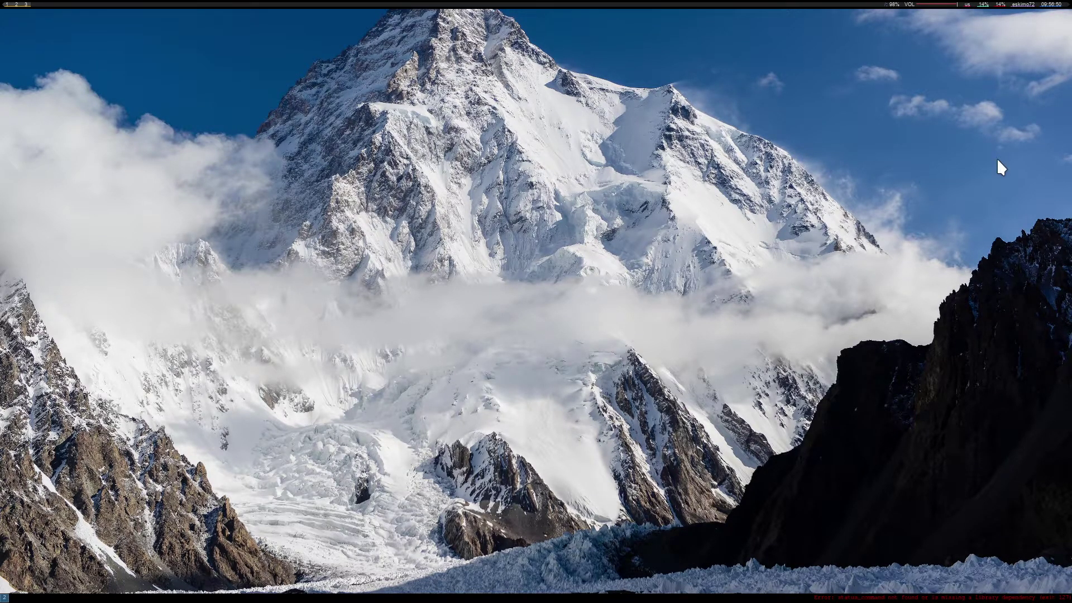
key(super+b)
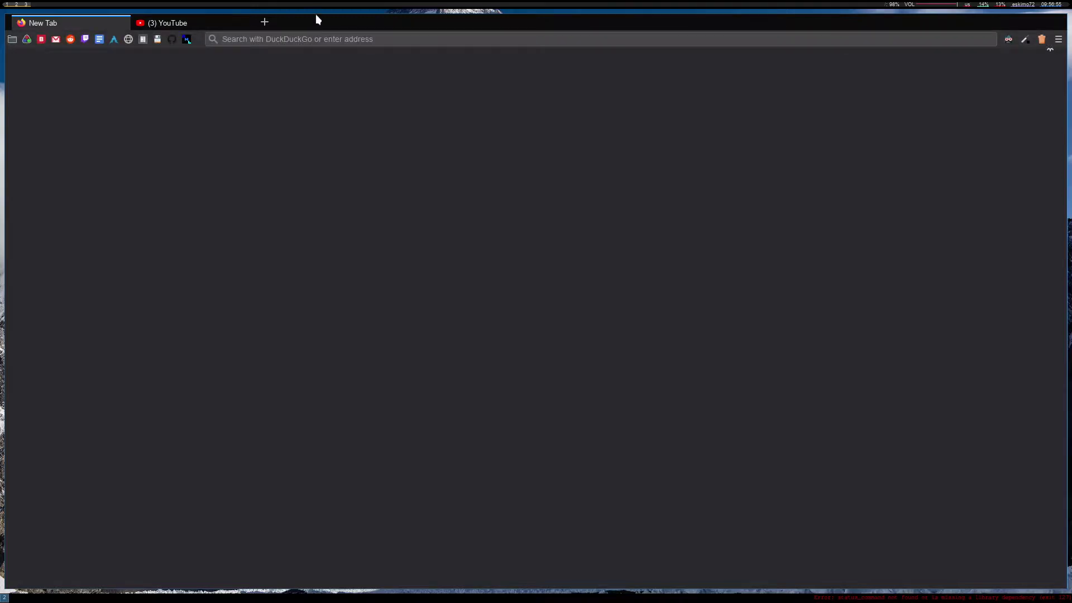
mouse_move(321, 7)
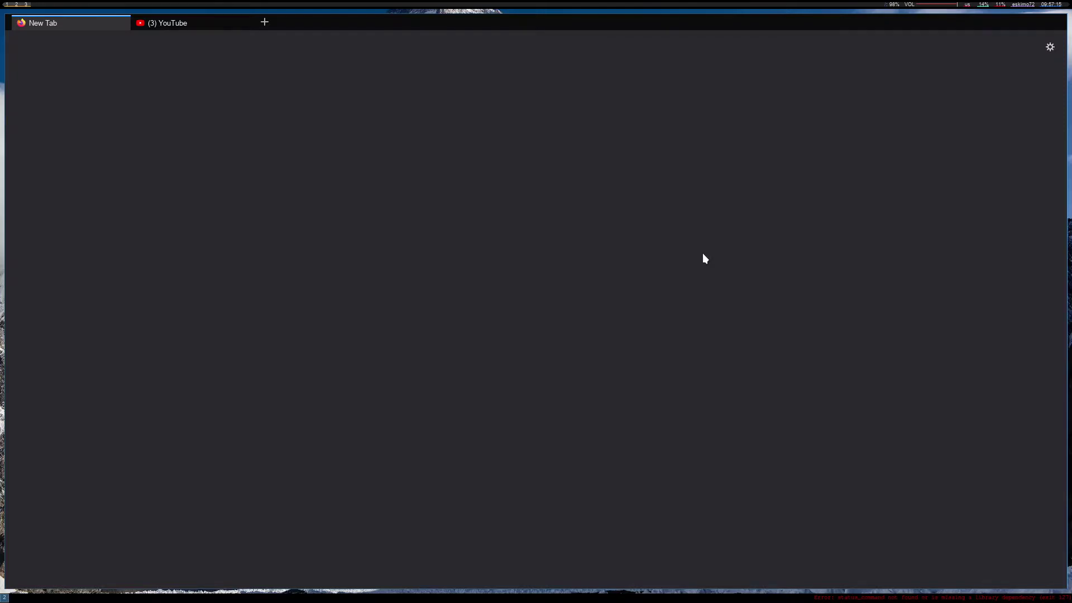
key(super+Return)
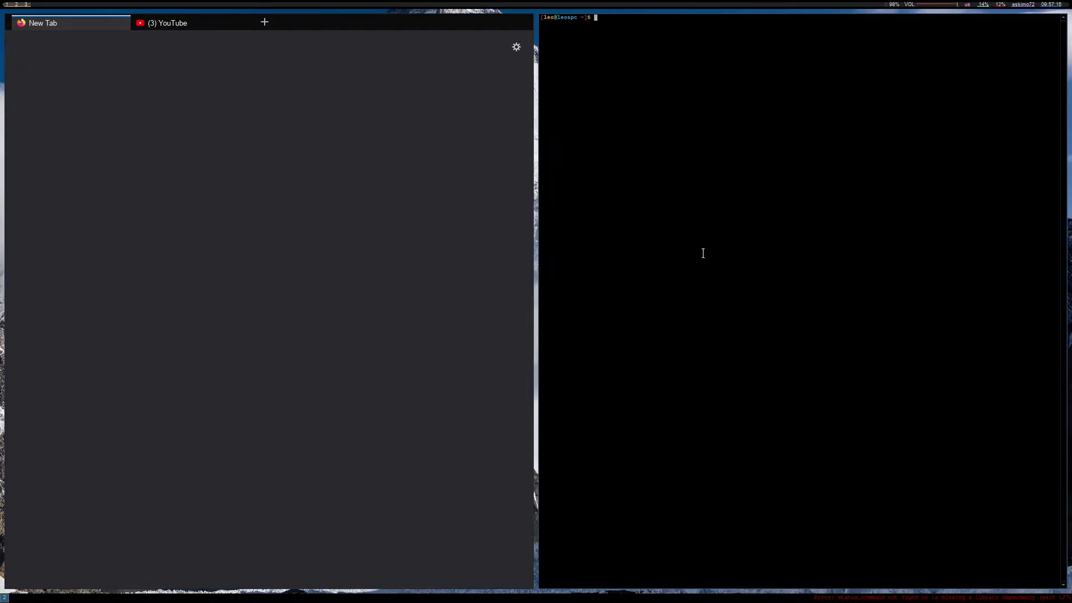
Step: Change into ~/.config/i3 and list its files
text(cd .config)
key(Return)
text(ced)
key(BackSpace)
key(BackSpace)
text(d i3)
key(Return)
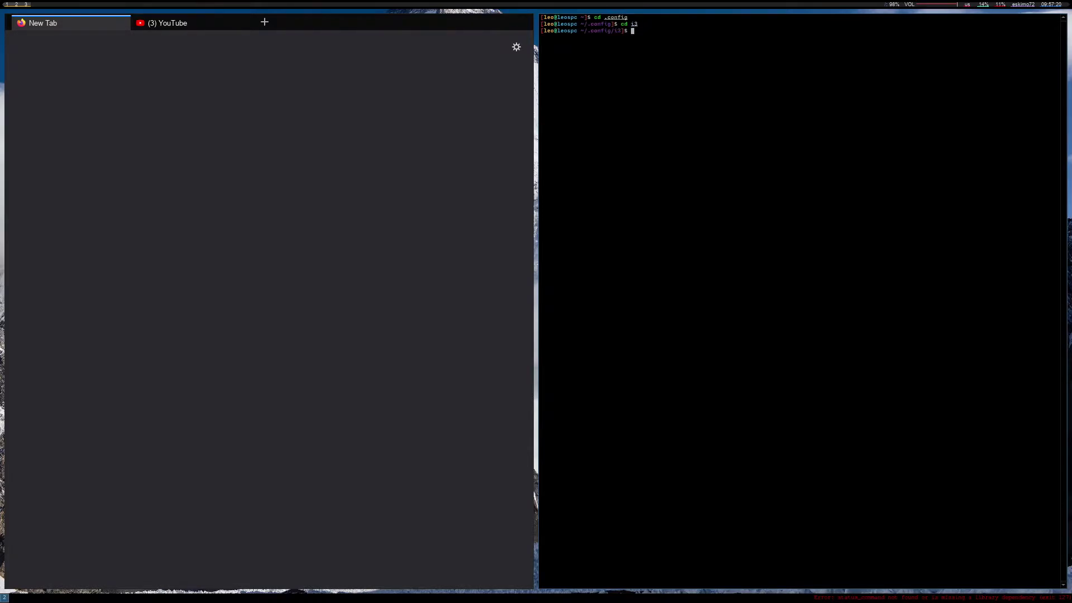
text(ls)
key(Return)
Step: Open the mistyped file 'configg' in nano and quit the empty buffer
text(nano configg)
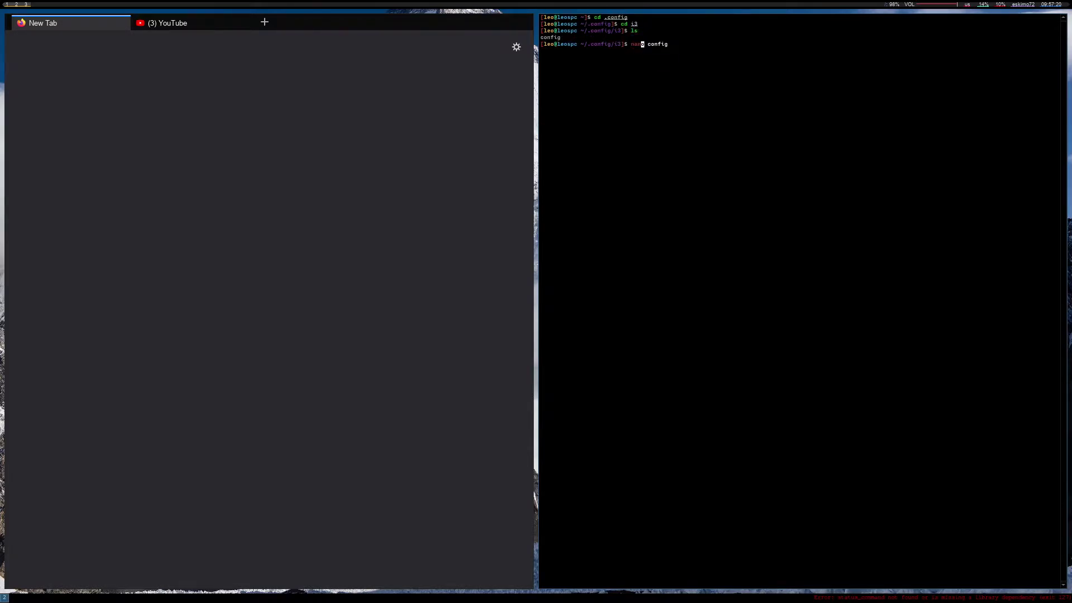
key(Return)
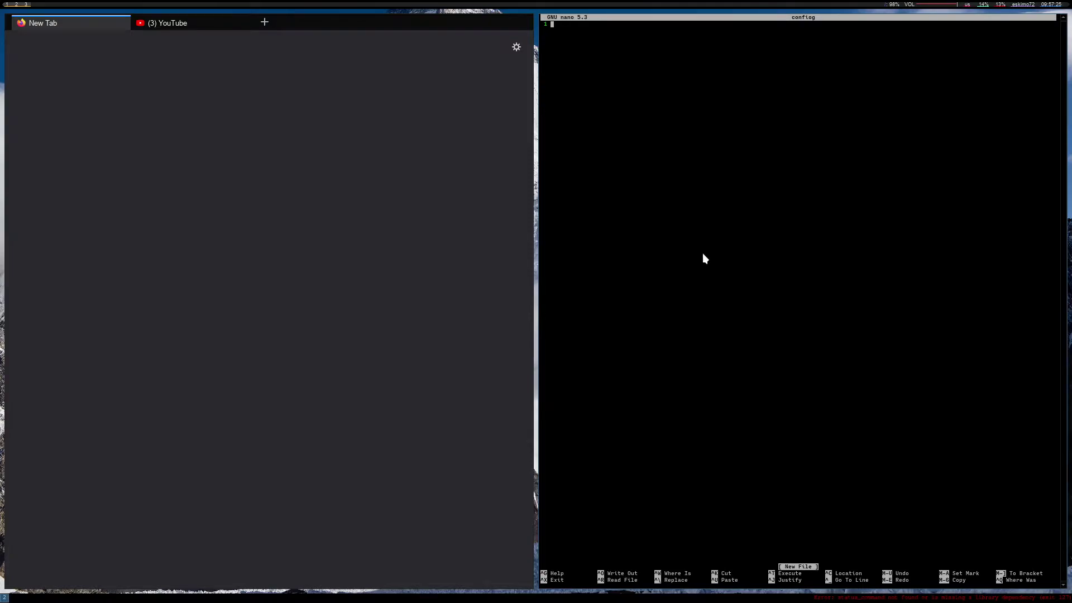
key(ctrl+x)
Step: Reopen config in nano and change the inner gaps value from 8 to 3
key(Up)
key(BackSpace)
key(Return)
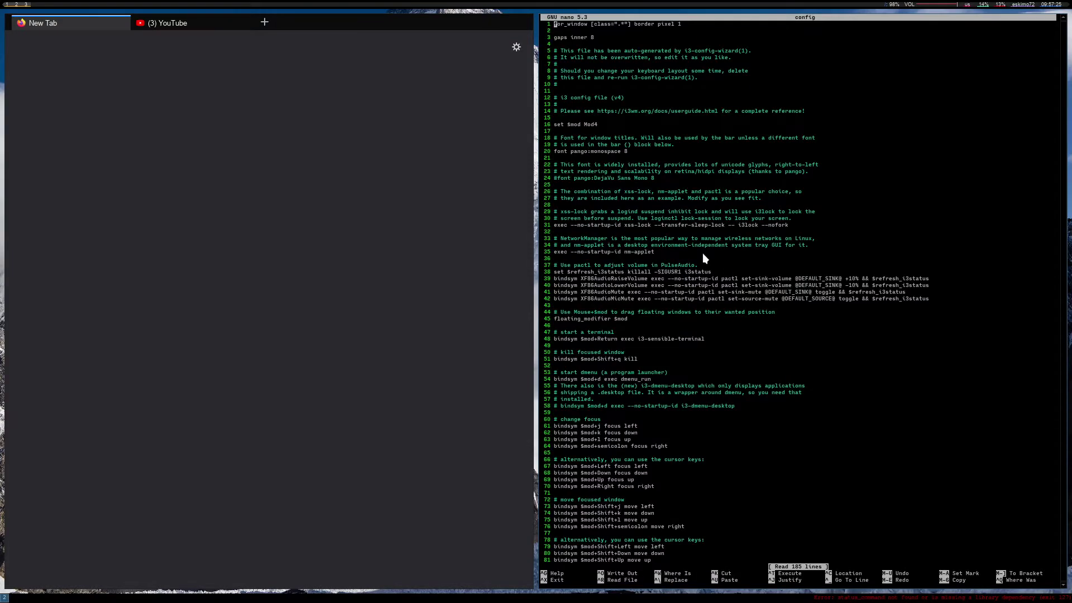
key(Down)
key(Down)
key(Right)
key(Right)
key(Right)
key(Right)
key(Right)
key(Right)
key(Right)
key(Right)
key(Right)
key(Right)
key(Right)
key(Right)
key(BackSpace)
text(3)
Step: Save the config and reload i3, then resave and reload after the error
key(ctrl+o)
key(Return)
key(super+shift+r)
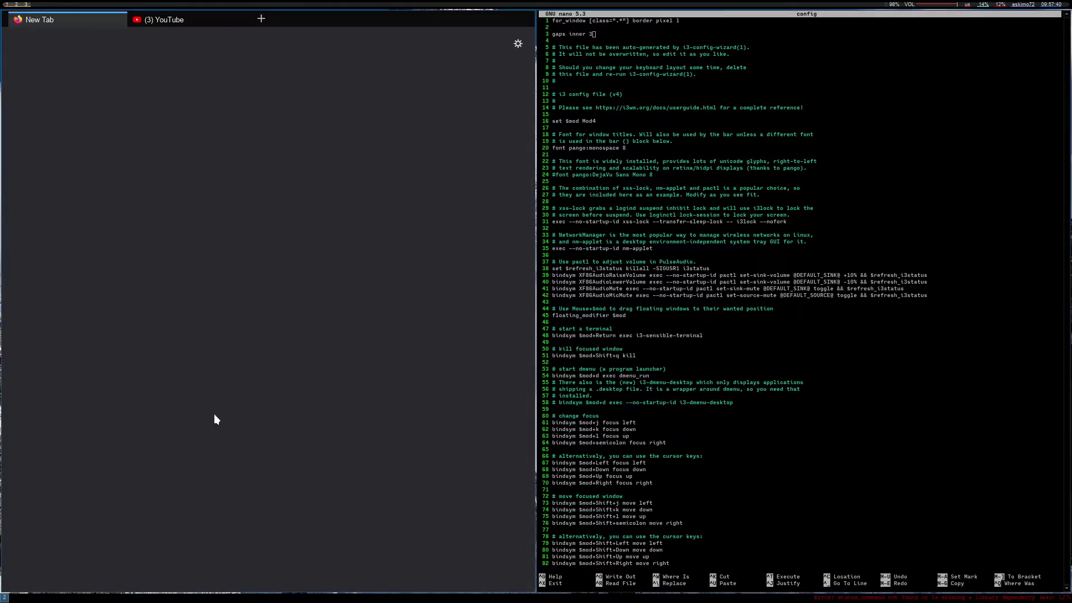
click(952, 102)
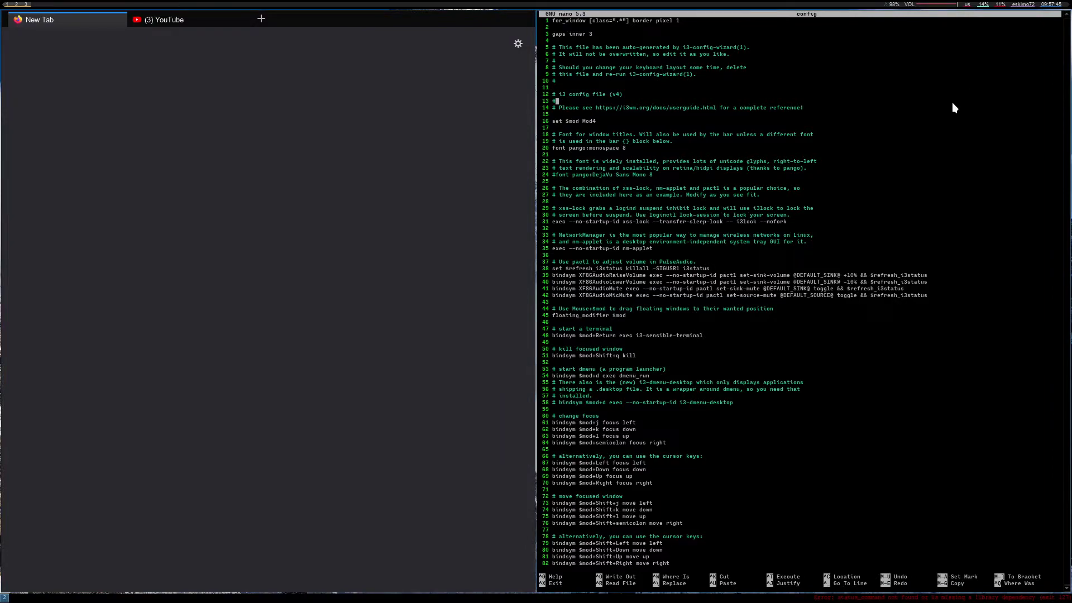
key(ctrl+s)
key(super+shift+c)
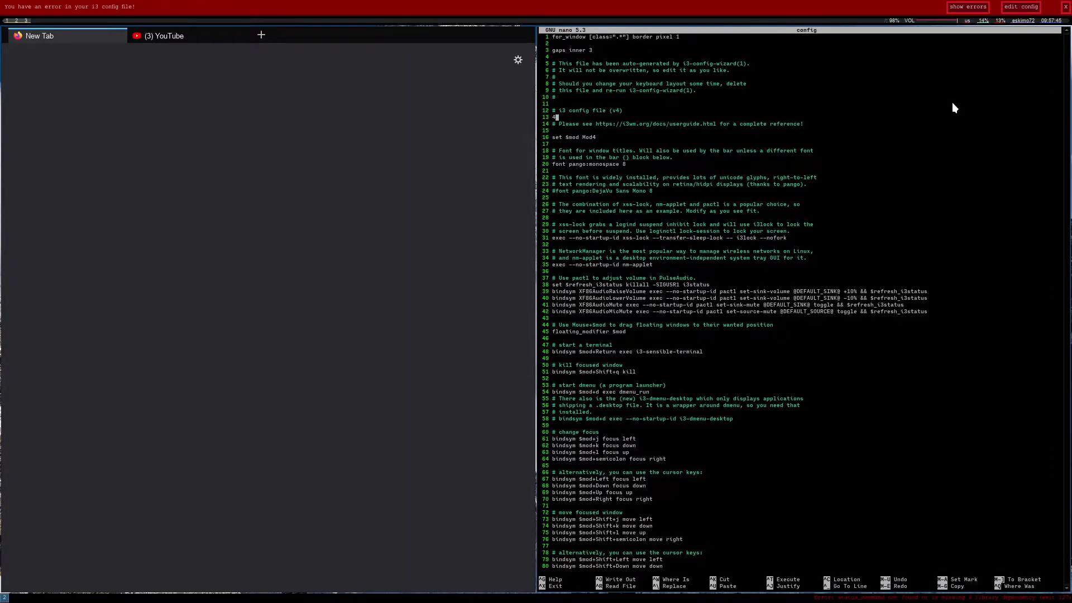
Step: Remove the stray # on line 13 and save the config with gaps inner 4
key(BackSpace)
key(BackSpace)
key(Return)
click(598, 50)
key(ctrl+o)
key(Return)
Step: Reload i3 cleanly, then quit nano and close the terminal
key(super+shift+r)
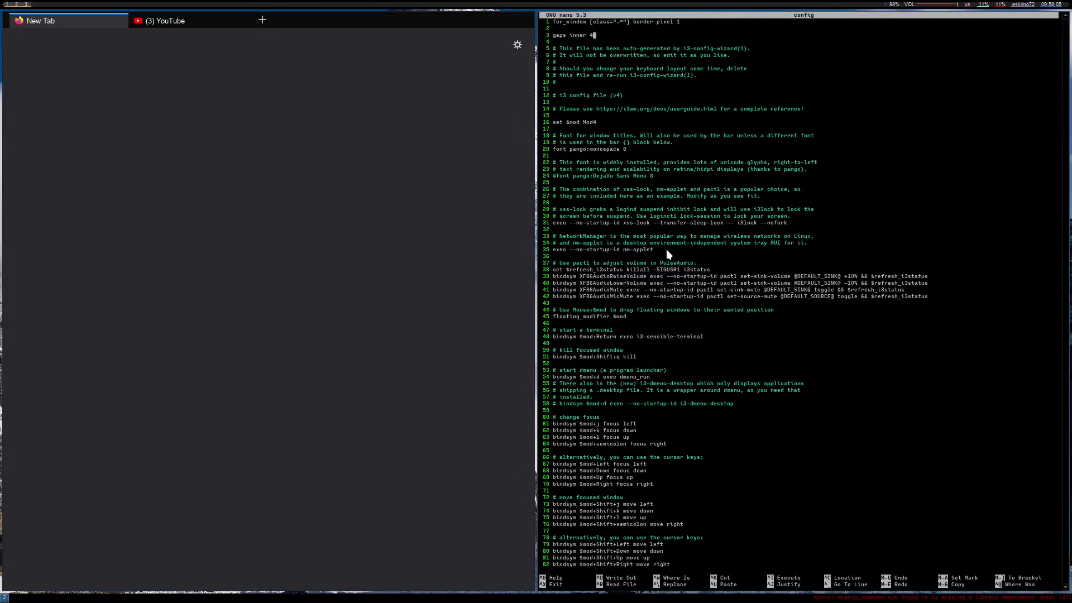
key(ctrl+x)
key(super+shift+q)
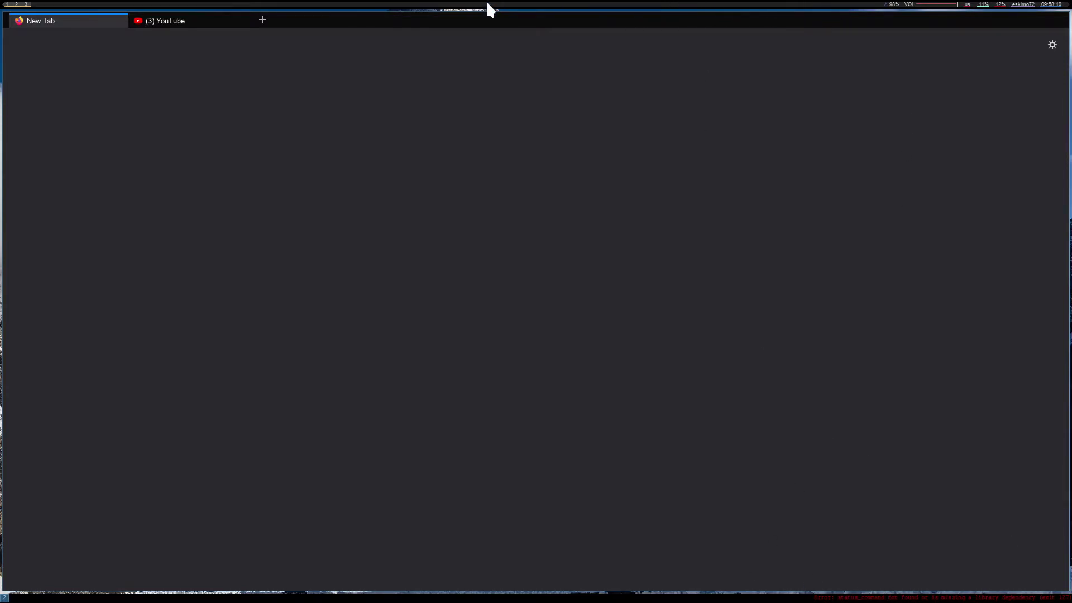
Step: In a new terminal, run the 'p' alias (sudo pacman -Syu), authenticate, and accept the 27 packages
mouse_move(402, 4)
mouse_move(926, 10)
key(super+Return)
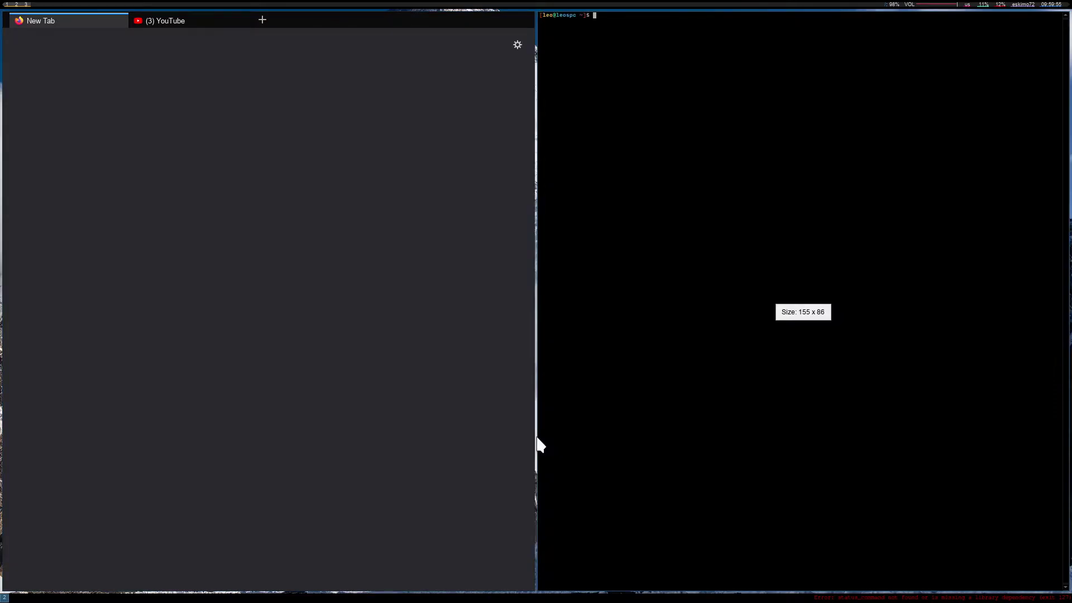
text(p)
key(Return)
key(Return)
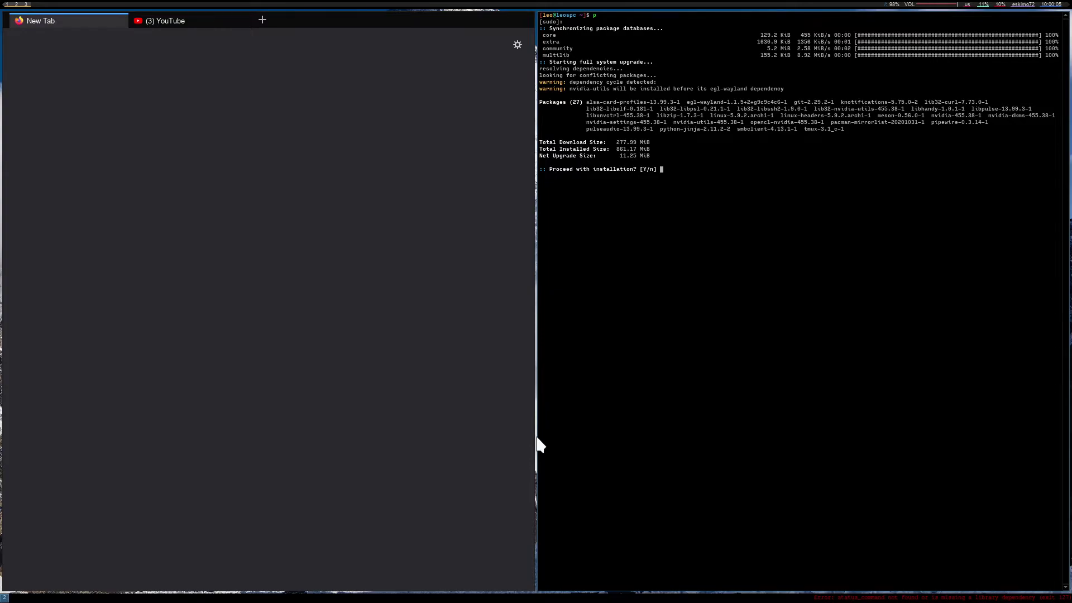
key(Return)
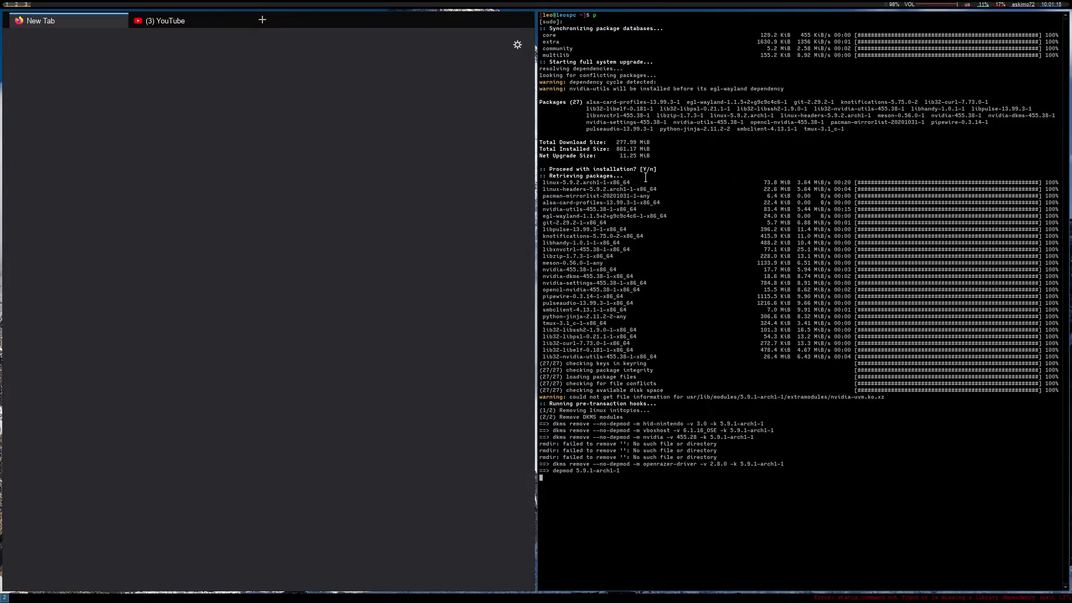
Step: Let the upgrade install packages and run hooks, briefly highlighting and clearing text on the linux line
drag(633, 183, 563, 176)
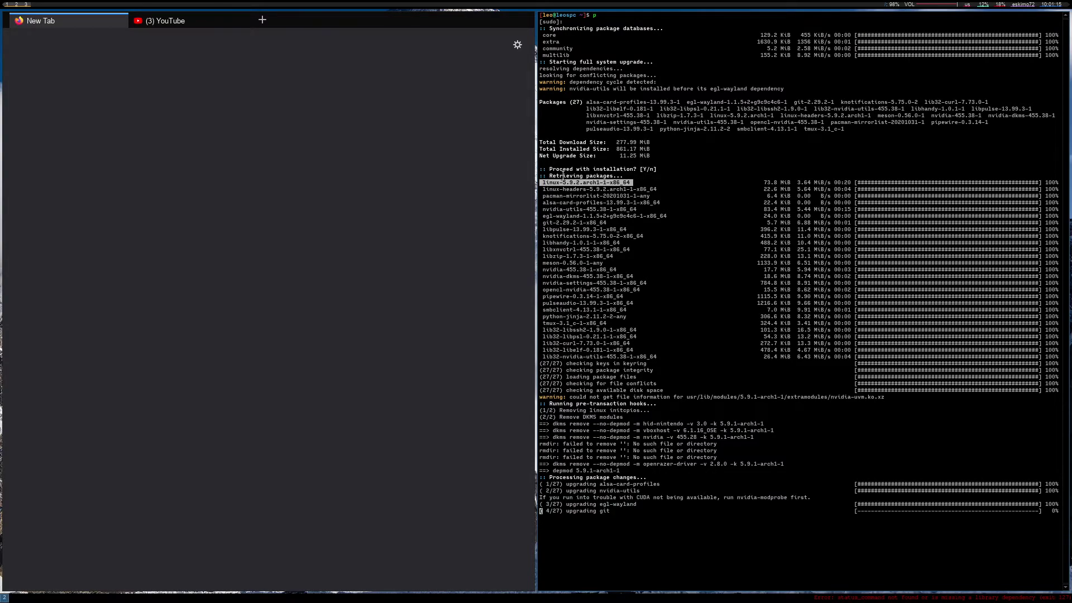
click(674, 152)
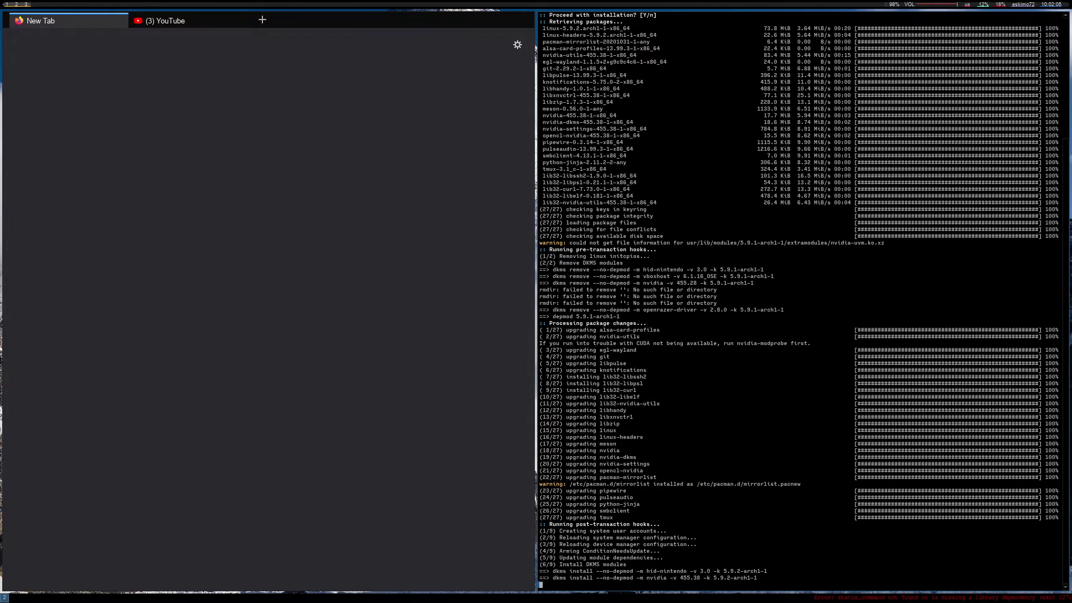
Step: Rotate the browser and terminal tiling three times, then toggle monocle fullscreen on and off
key(super+r)
key(super+r)
key(super+r)
key(super+r)
key(super+r)
key(super+r)
key(super+r)
key(super+r)
key(super+r)
key(super+r)
key(super+r)
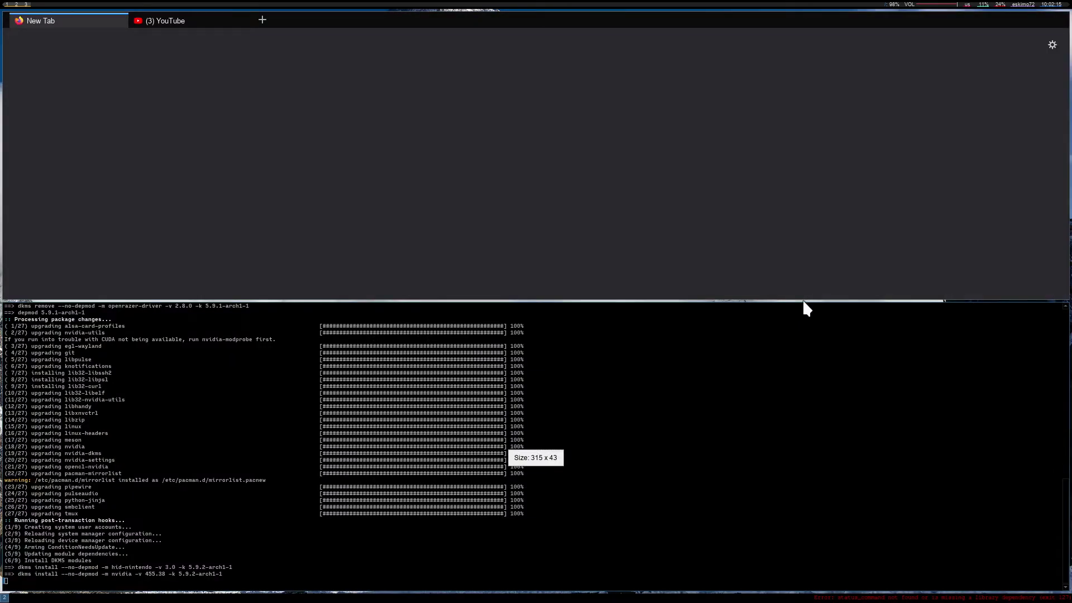
key(super+r)
key(super+r)
key(super+r)
key(super+r)
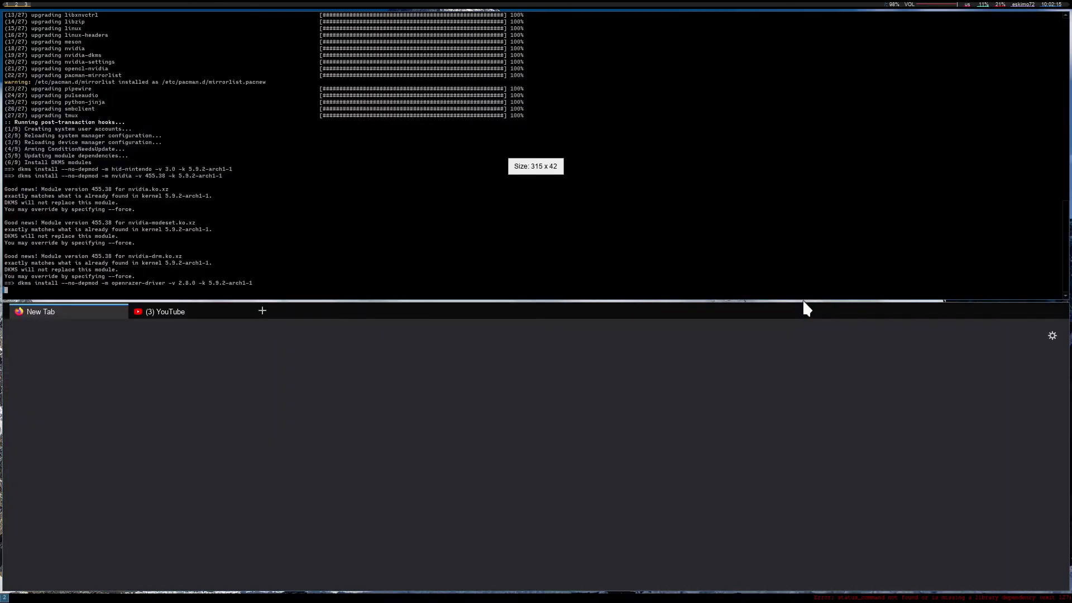
key(super+r)
key(super+r)
key(super+r)
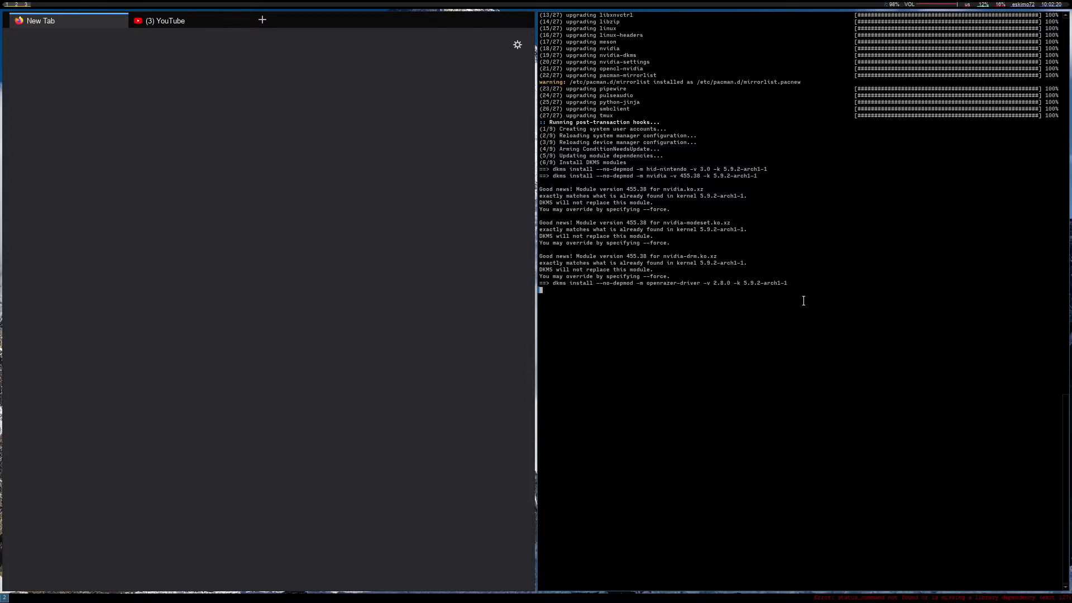
key(super+m)
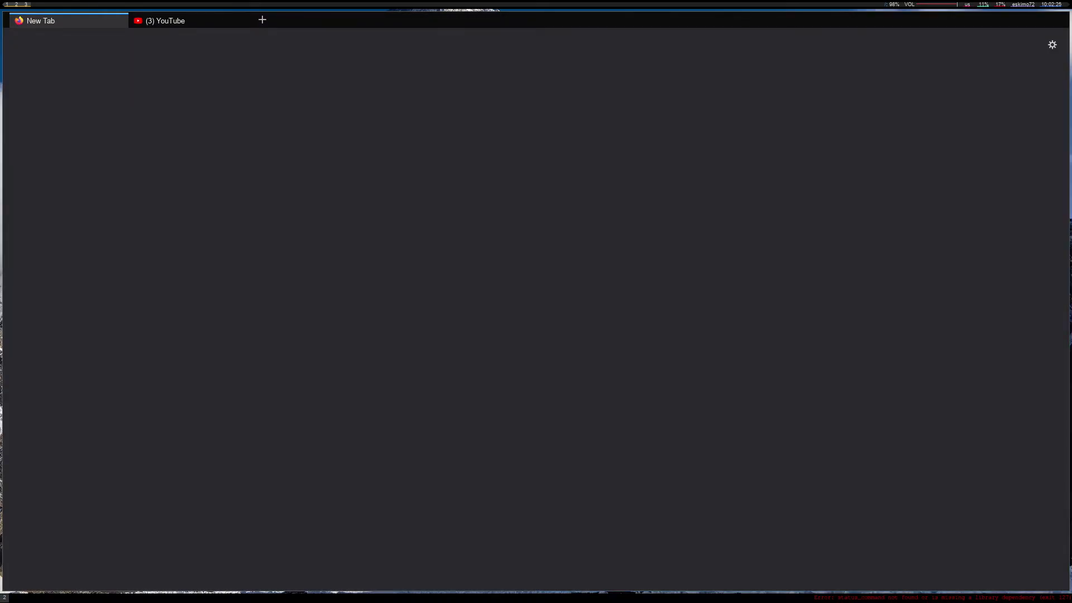
key(super+m)
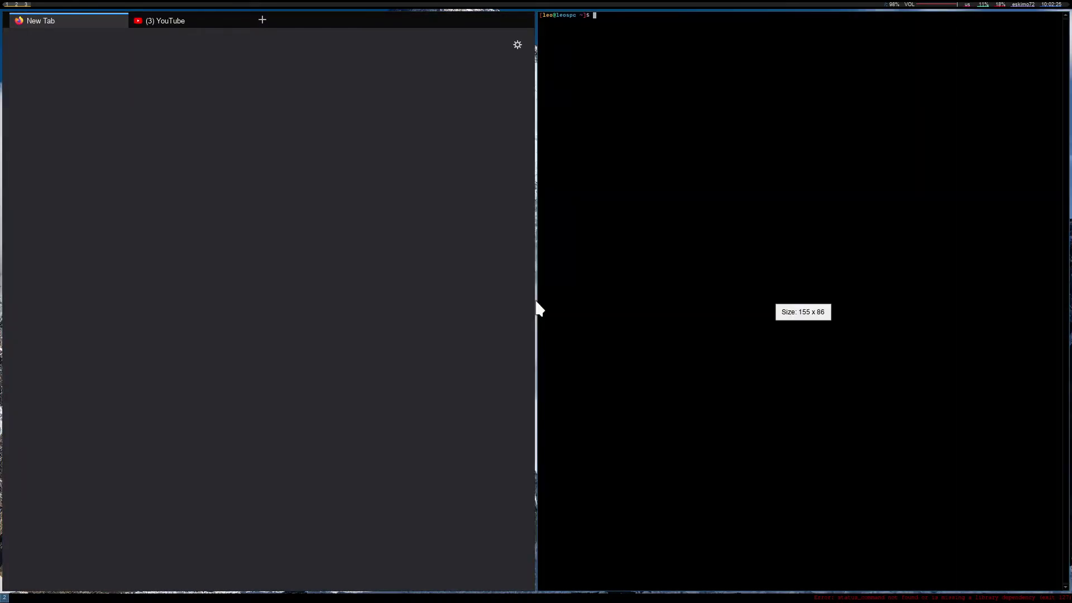
Step: Start ranger and browse to Desktop, then launch Dolphin showing the Home folder
text(ranger)
key(Return)
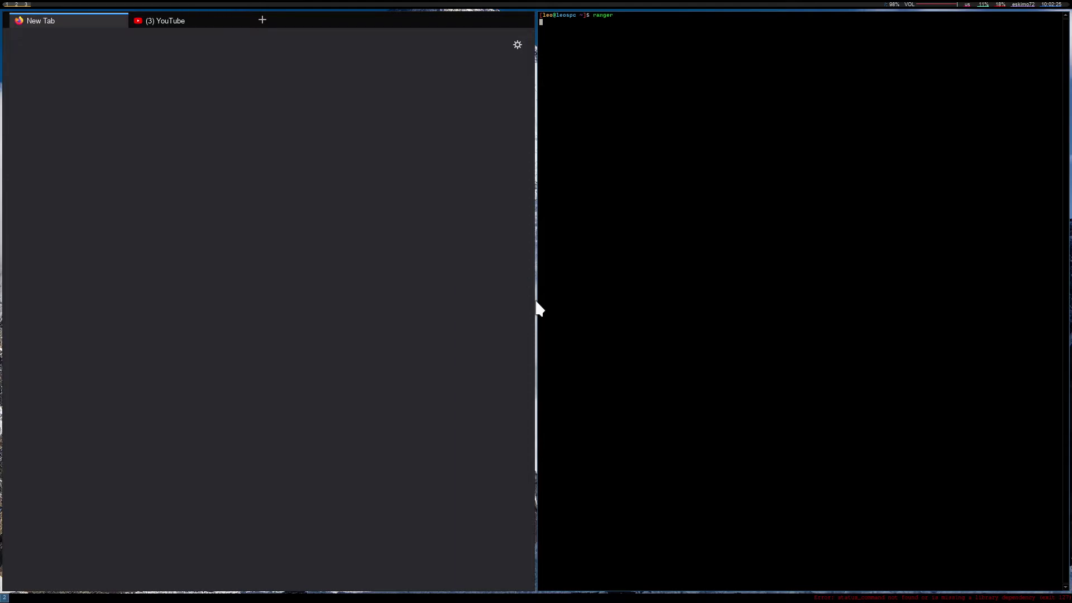
key(Down)
key(Down)
key(Down)
key(Down)
key(Down)
key(Down)
key(Down)
key(Down)
key(Down)
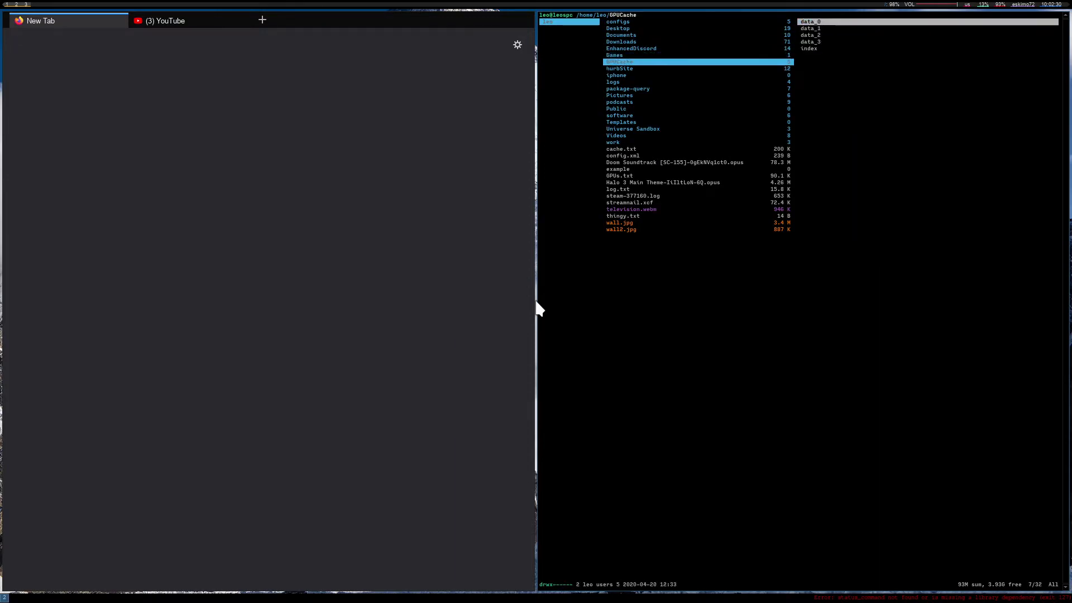
key(Up)
key(Up)
key(Up)
key(Up)
key(Up)
key(Up)
key(Up)
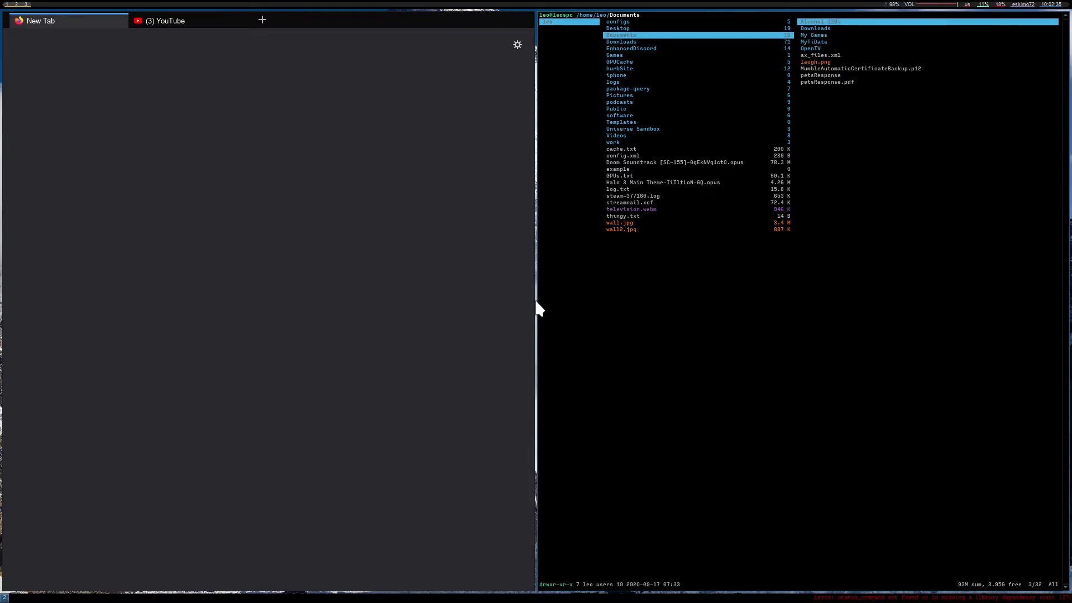
key(Up)
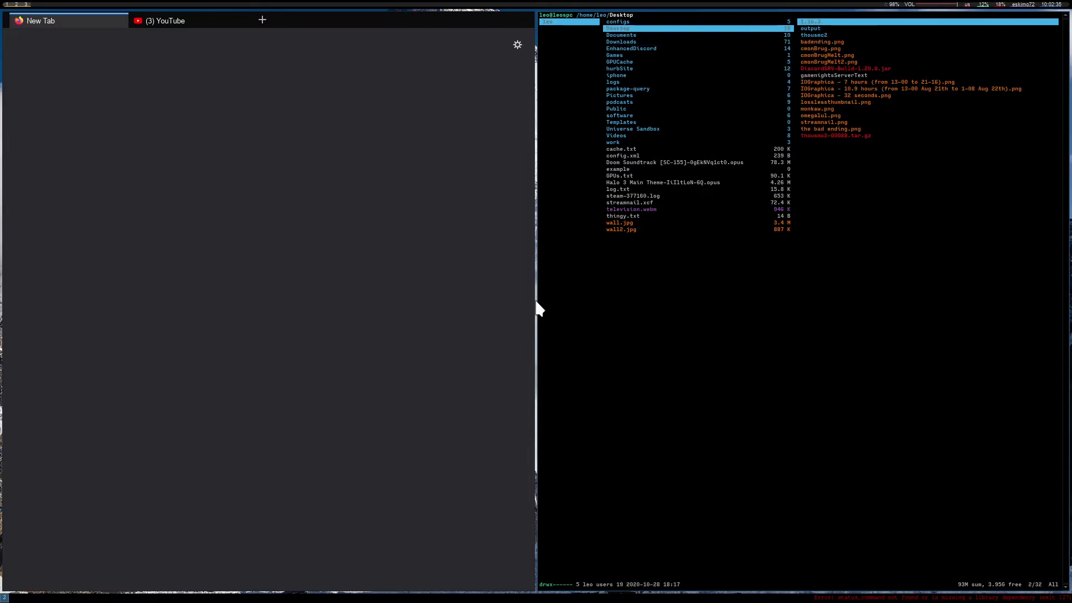
key(super+d)
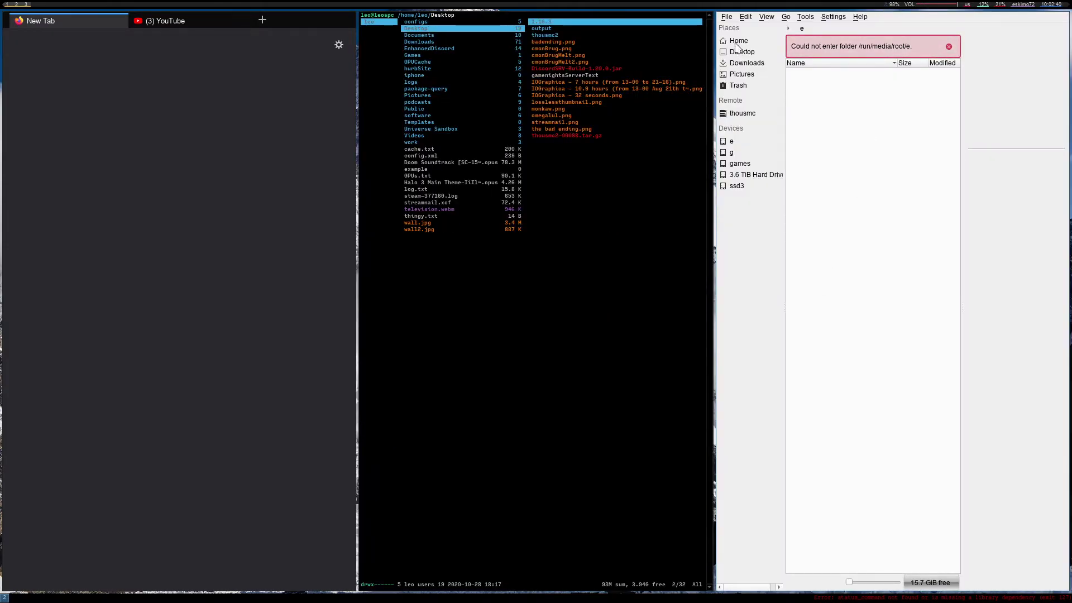
click(738, 43)
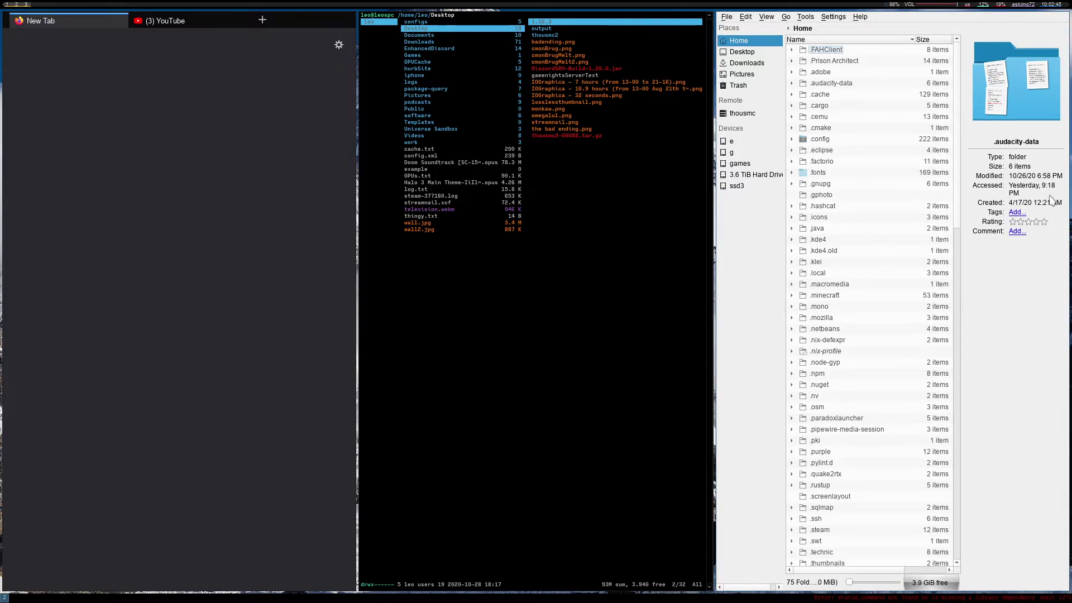
Step: Close Dolphin and move through ranger's home list into EnhancedDiscord
key(ctrl+q)
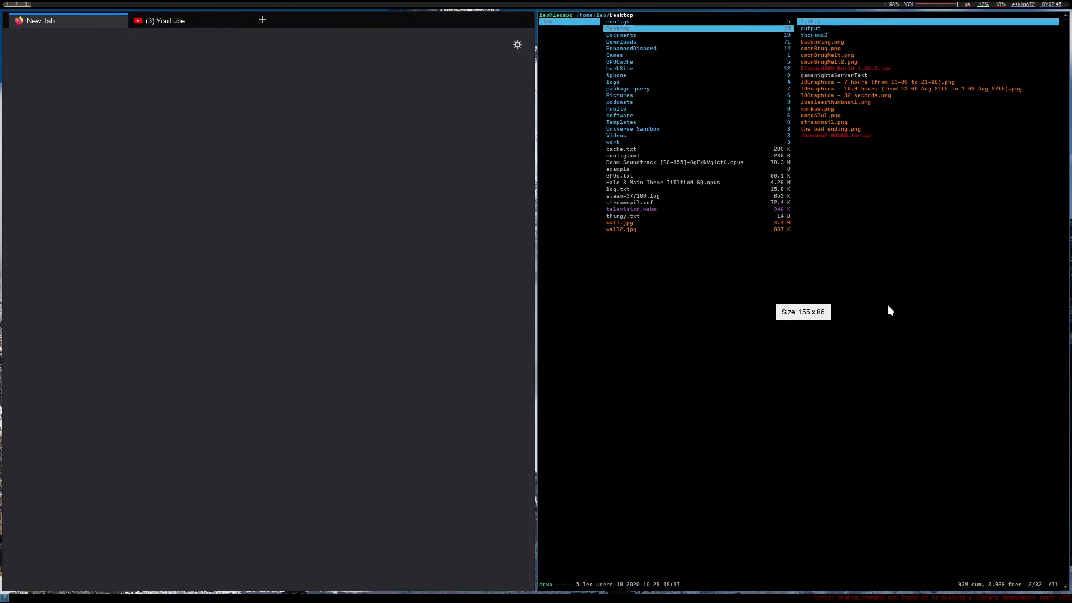
key(j)
key(j)
key(j)
key(j)
key(j)
key(j)
key(j)
key(k)
key(k)
key(k)
key(k)
key(k)
key(k)
Step: Enter the installer folder, then go back up two levels toward /home
key(j)
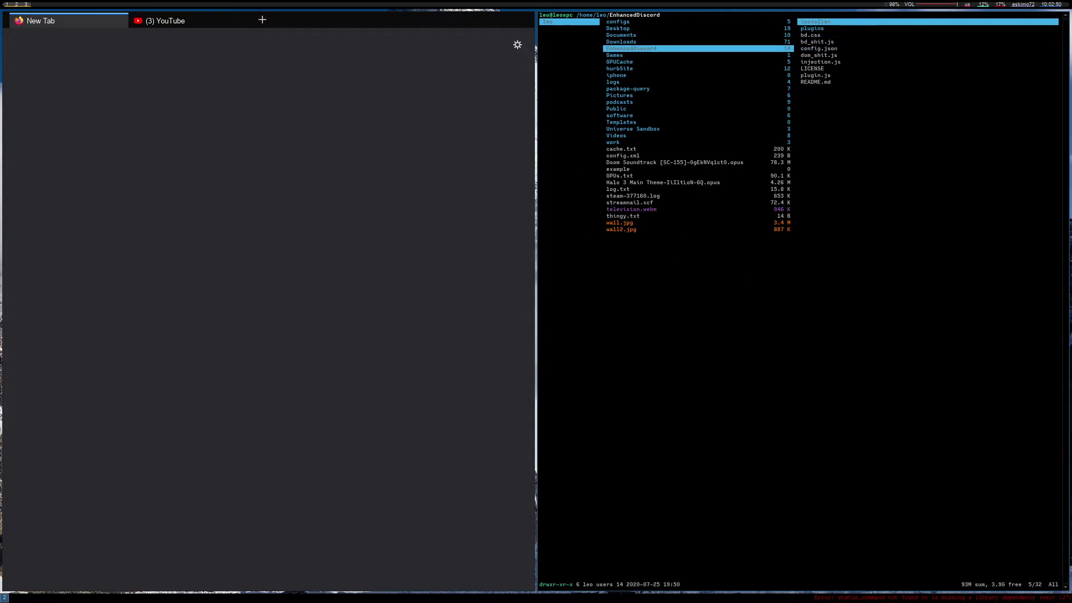
key(l)
key(j)
key(k)
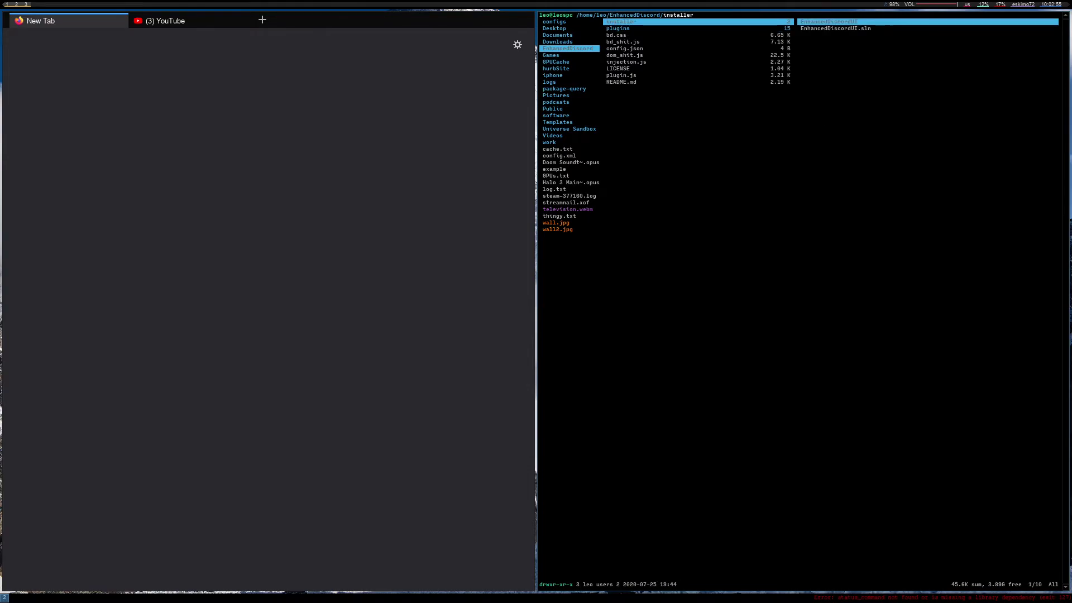
key(l)
key(h)
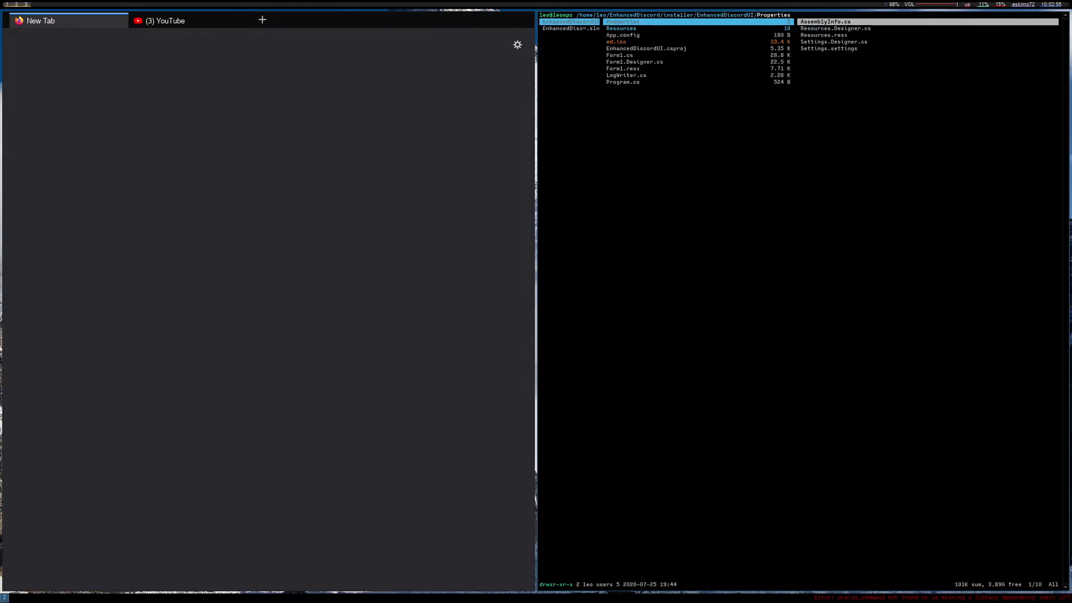
key(h)
key(h)
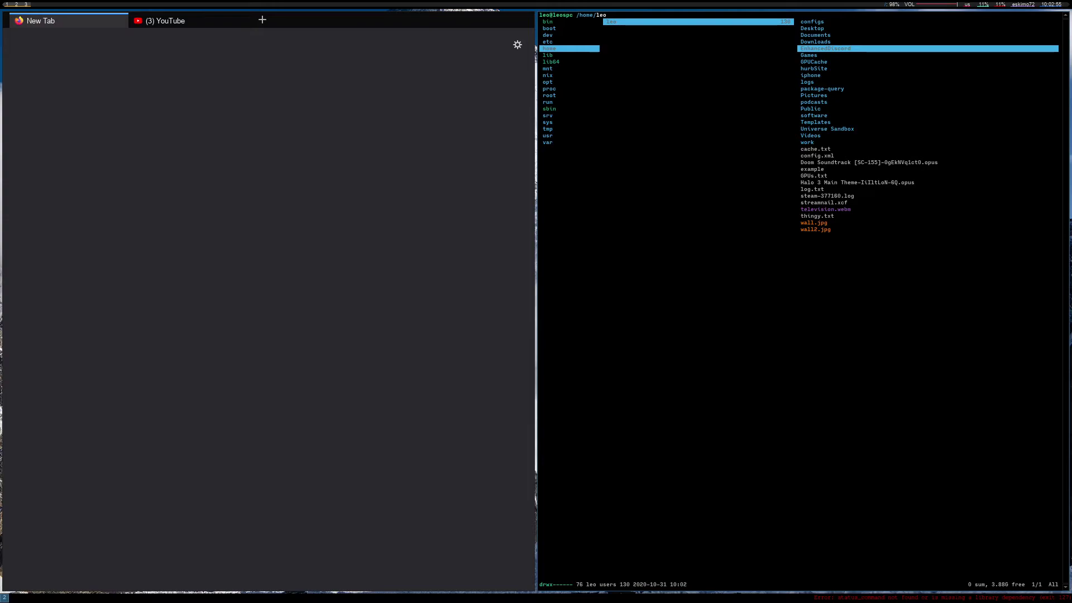